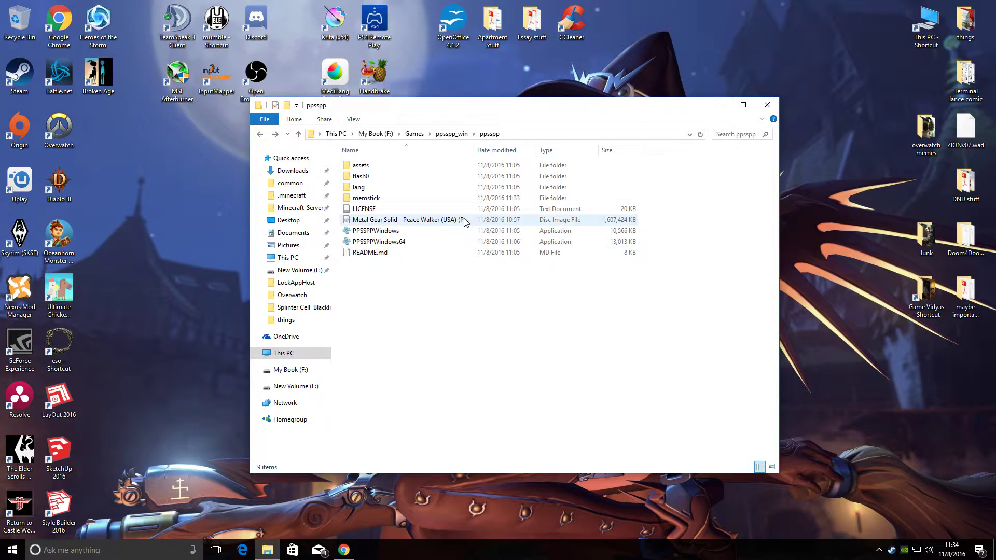
# Launch PPSSPPWindows64 from the ppsspp folder and move the folder window aside to make room for the emulator.
pyautogui.click(397, 243)
pyautogui.doubleClick(397, 242)
pyautogui.moveTo(574, 109); pyautogui.dragTo(891, 109)
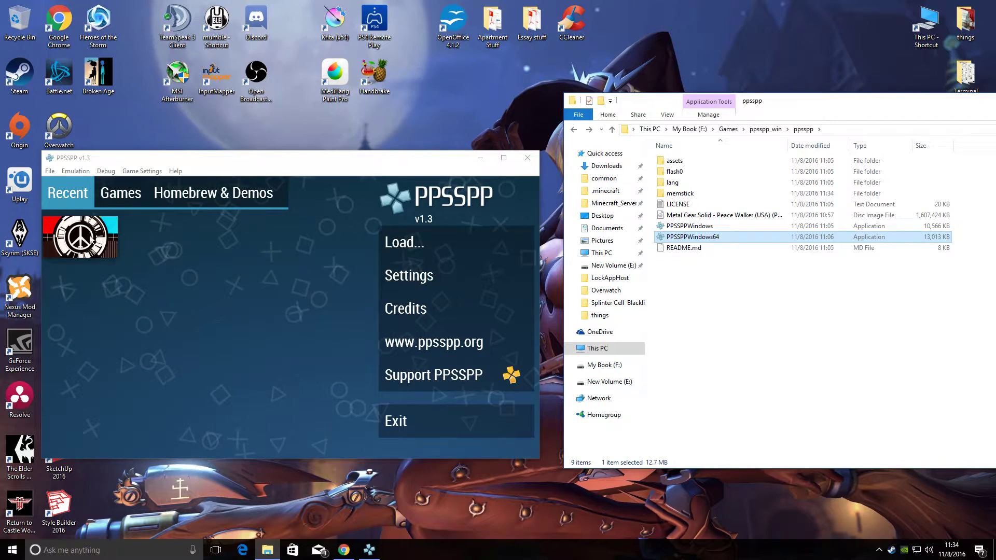
# Start Metal Gear Solid Peace Walker from the recent games and load its saved state.
pyautogui.click(110, 247)
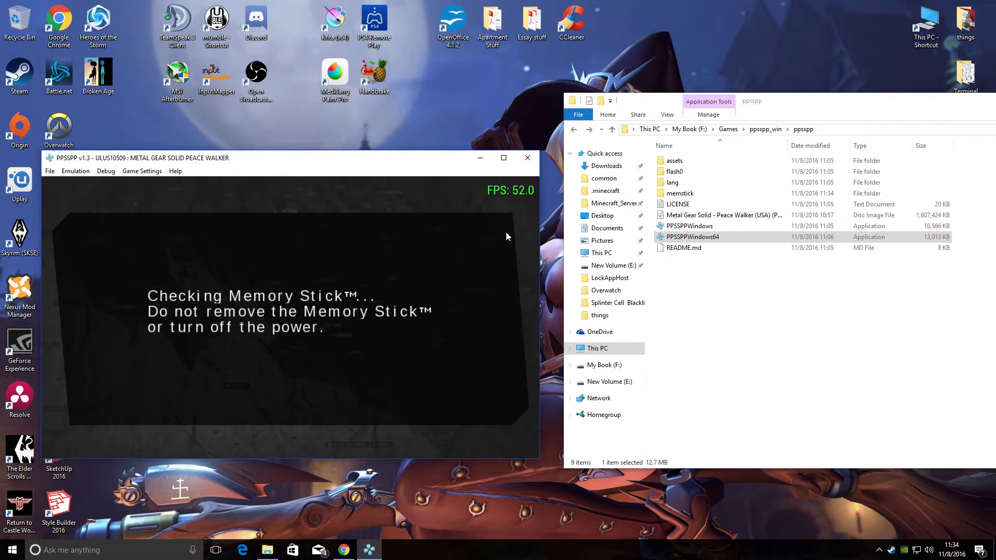
pyautogui.click(50, 171)
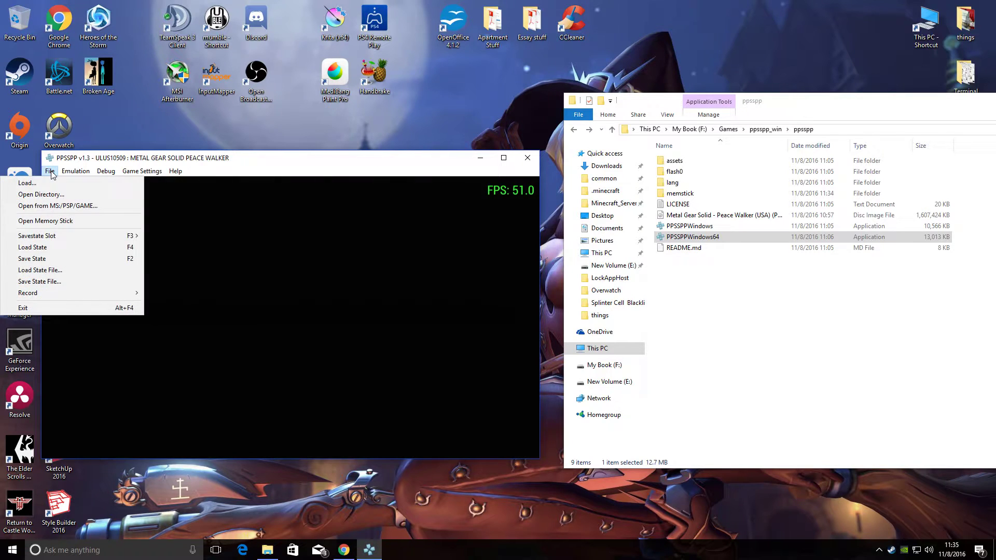
pyautogui.click(57, 248)
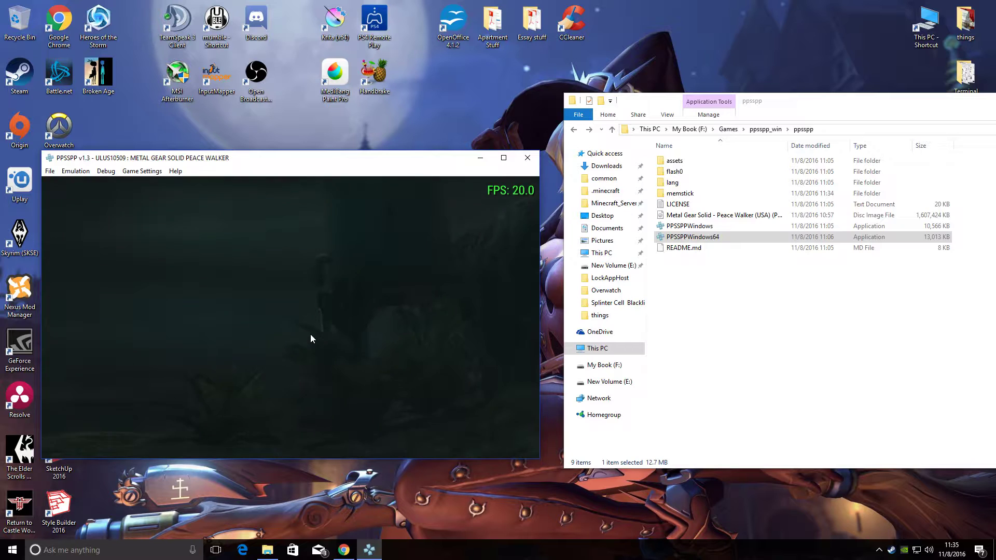
# Pause the game, enable cheats in the system settings, and return to the pause menu.
pyautogui.press('Escape')
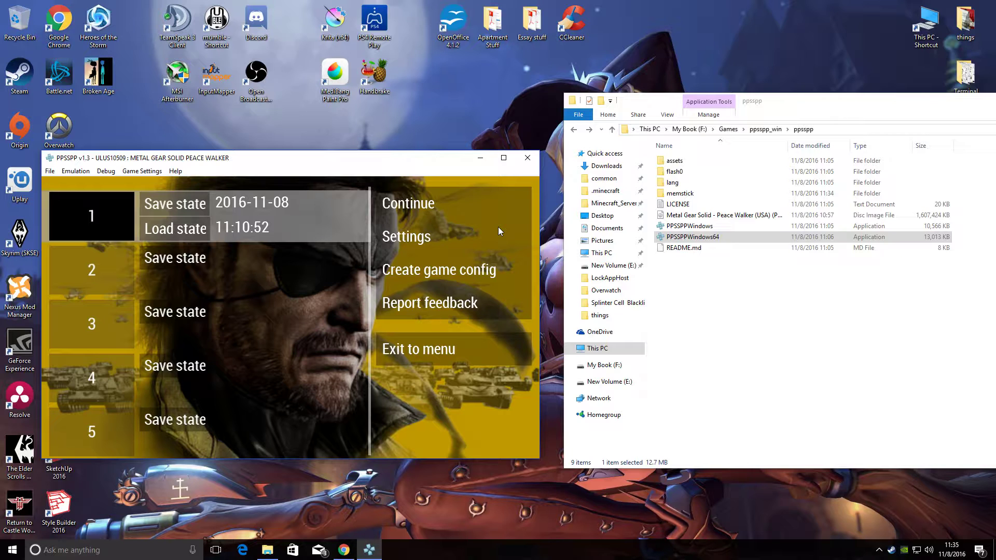
pyautogui.click(414, 238)
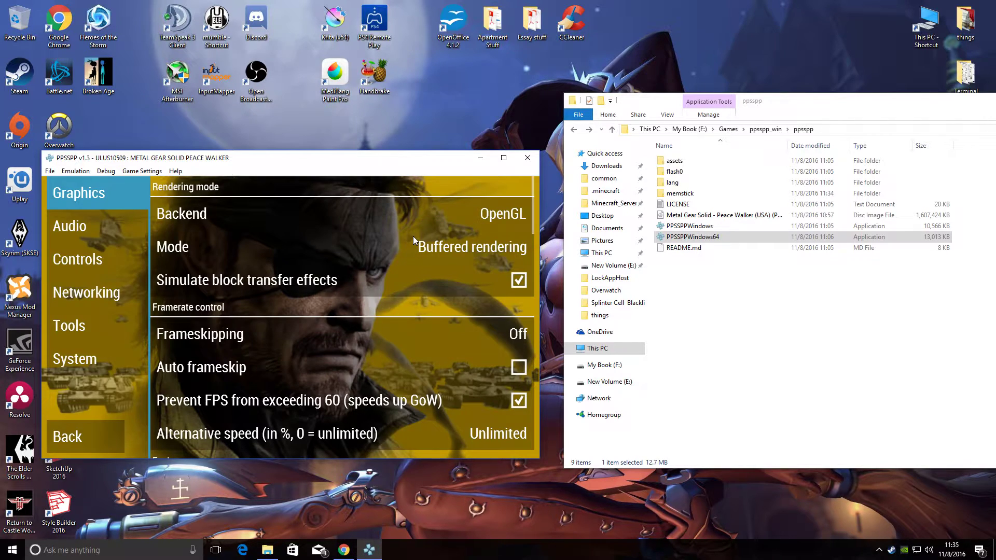
pyautogui.click(85, 359)
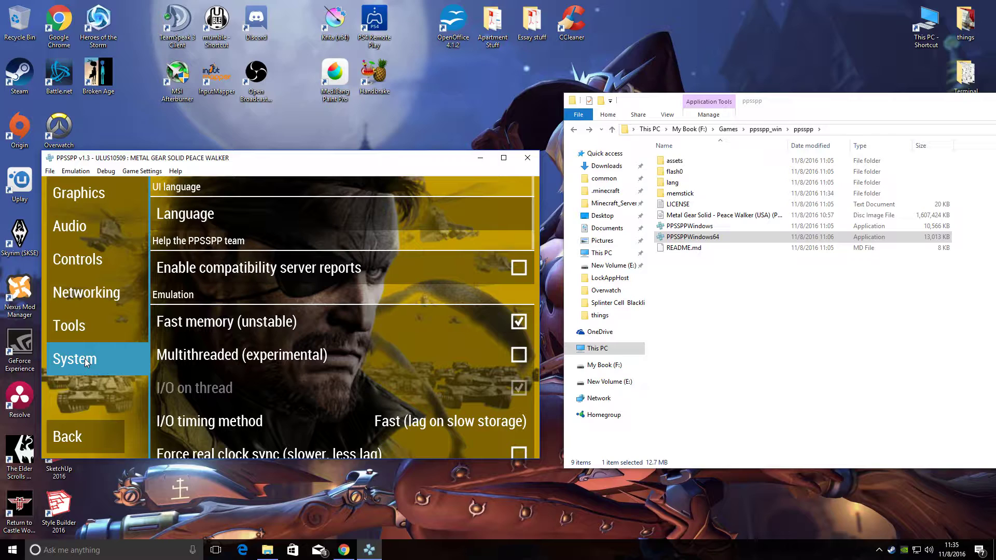
pyautogui.scroll(-10, 376, 270)
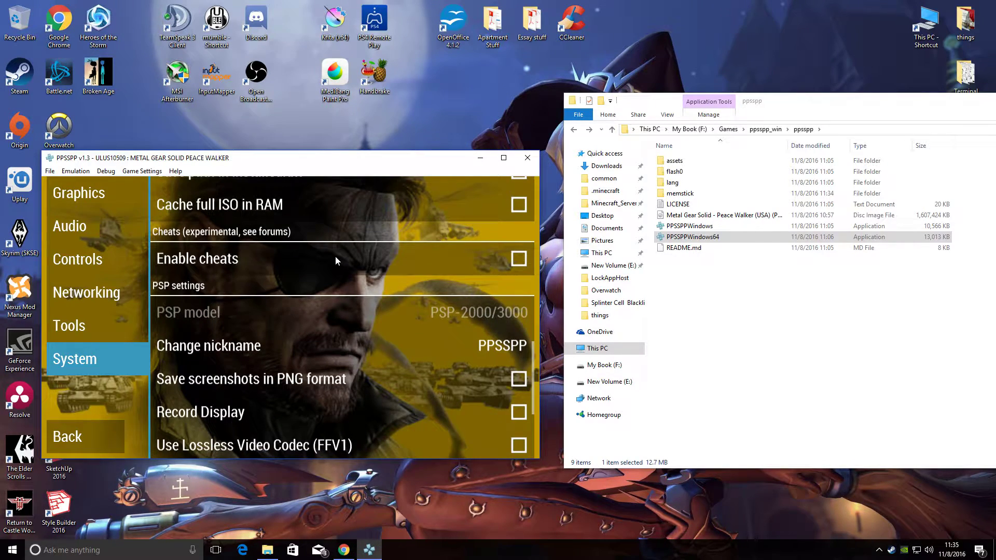
pyautogui.click(477, 265)
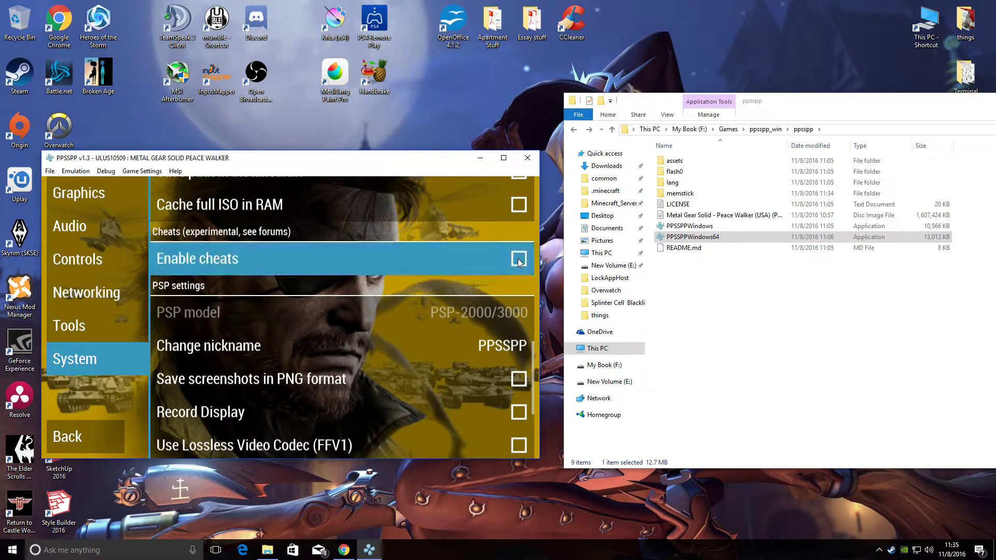
pyautogui.click(86, 440)
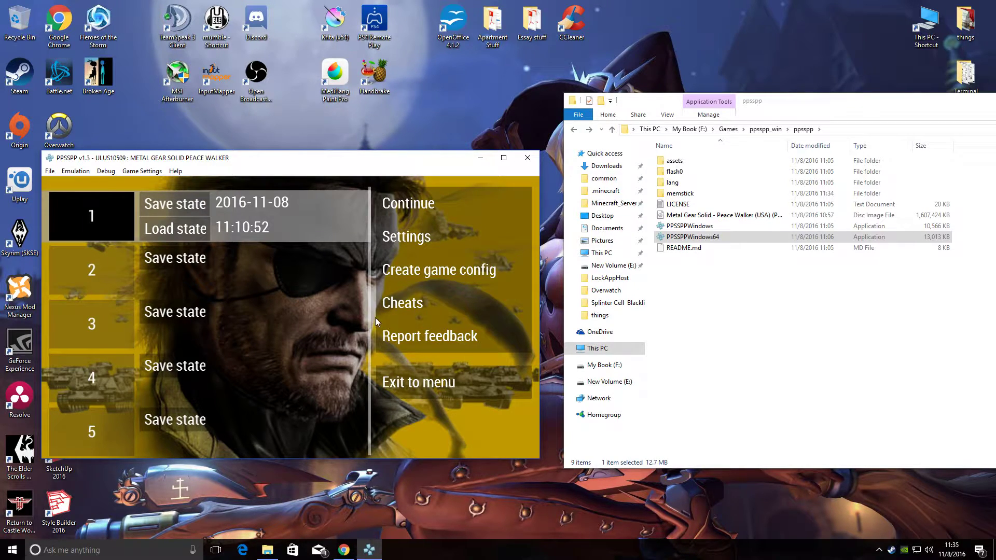
# Open the game's cheats screen and browse to the memstick\PSP\Cheats folder in the file window.
pyautogui.click(413, 304)
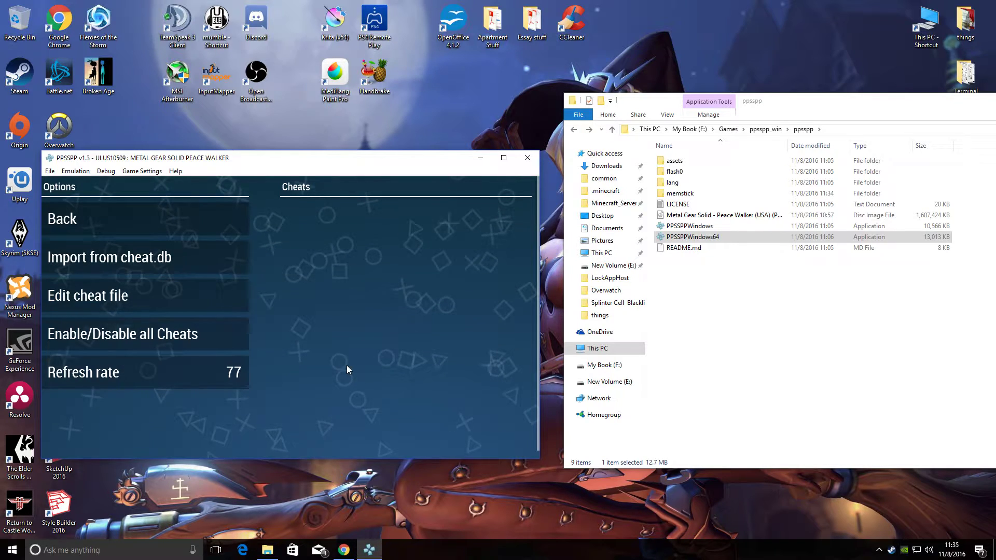
pyautogui.doubleClick(682, 195)
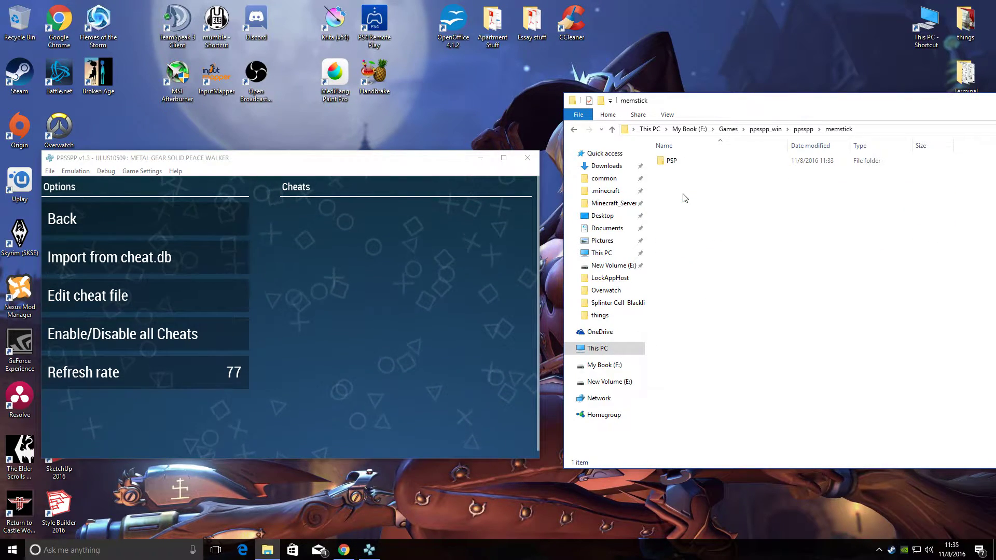
pyautogui.doubleClick(675, 162)
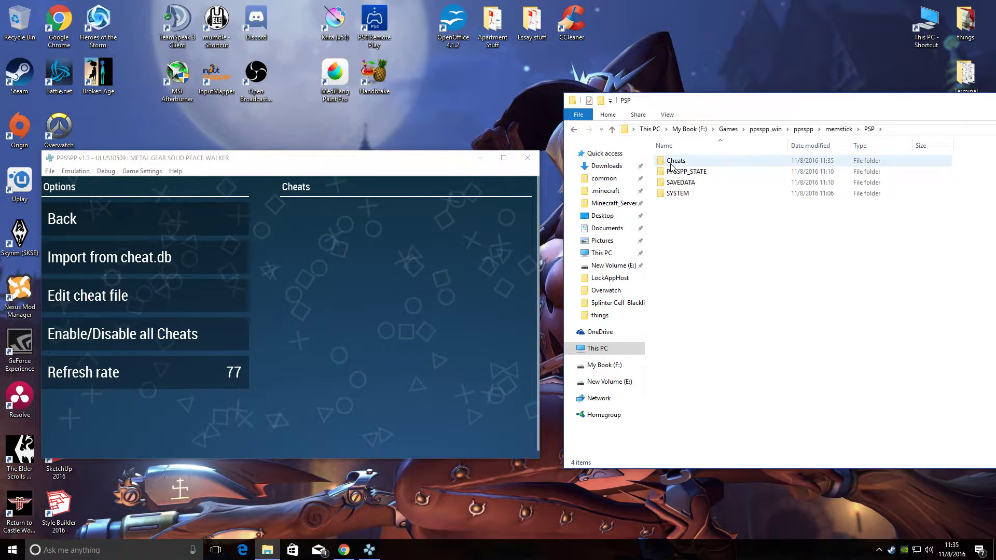
pyautogui.doubleClick(674, 162)
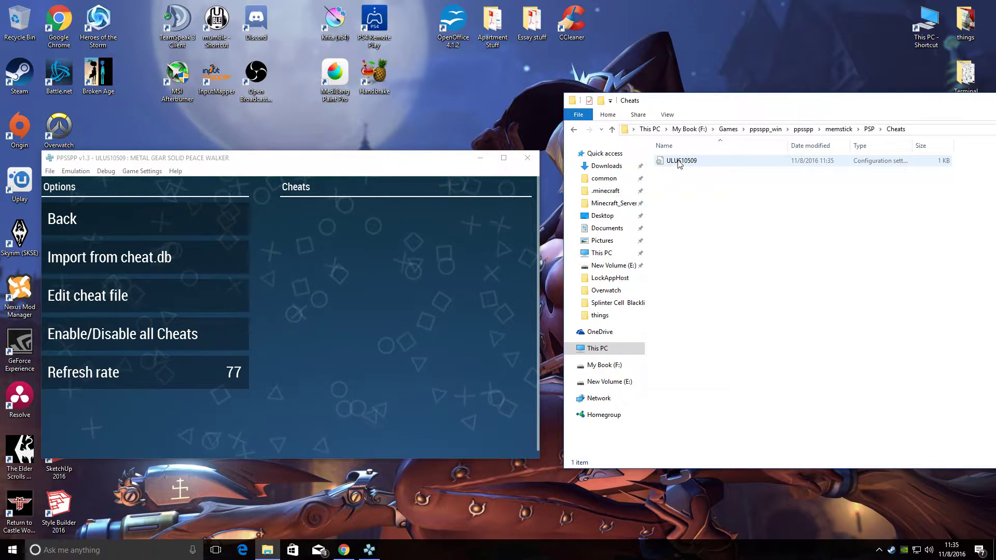
# Open the game's cheat file for editing and the USAb code page for Metal Gear Solid: Peace Walker from the 60 FPS Patches Master List.
pyautogui.click(107, 295)
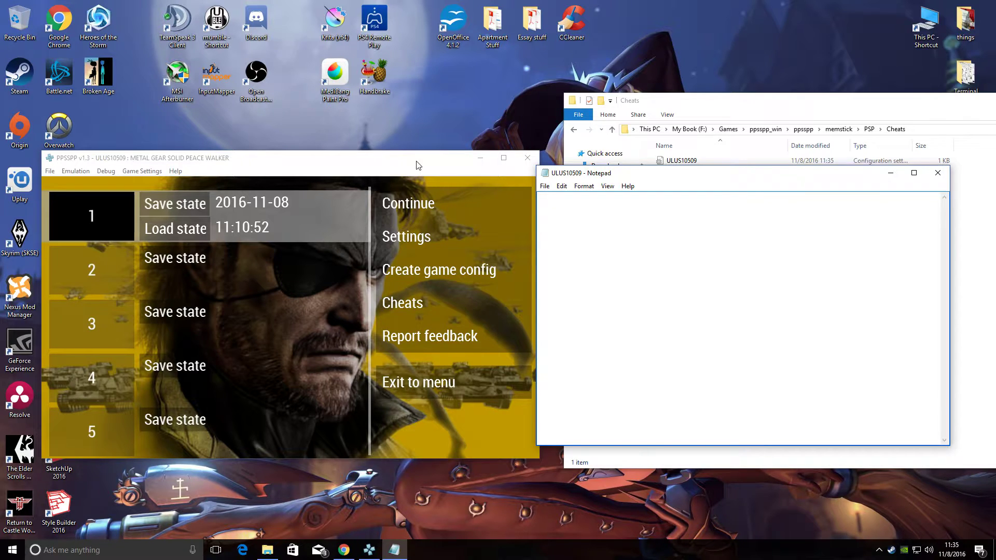
pyautogui.click(346, 555)
pyautogui.hotkey('ctrl', '1')
pyautogui.scroll(6, 250, 168)
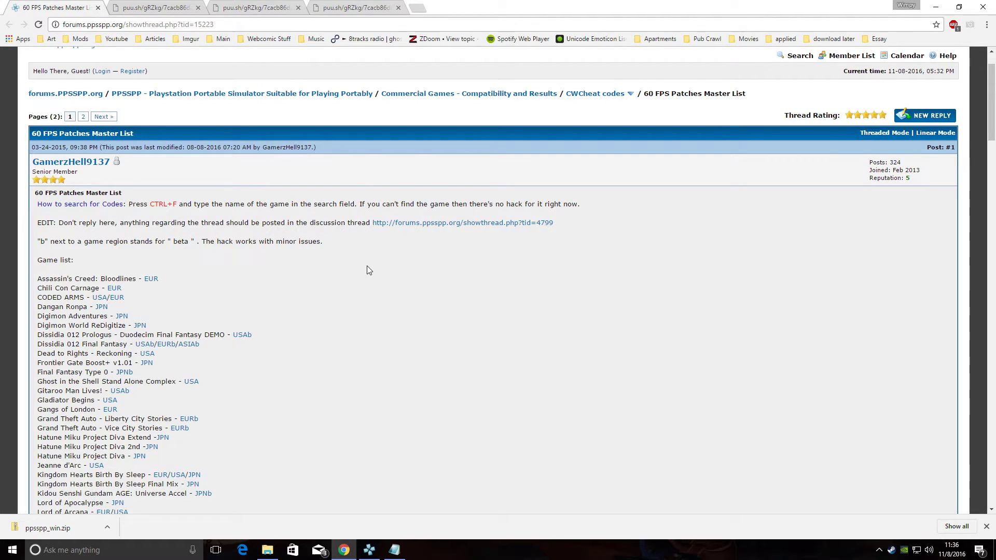
pyautogui.scroll(-5, 369, 269)
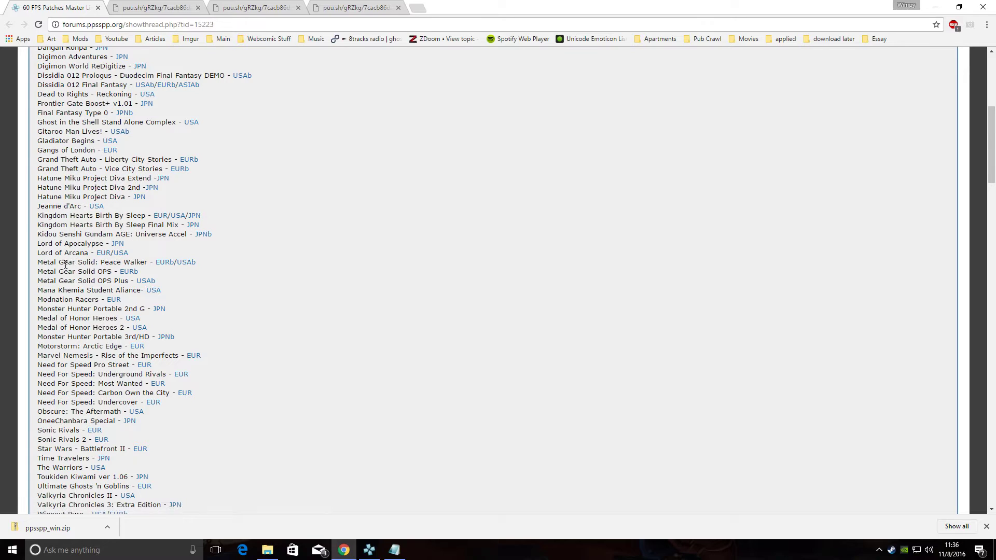
pyautogui.keyDown('ctrl'); pyautogui.keyDown('shift'); pyautogui.click(189, 262); pyautogui.keyUp('shift'); pyautogui.keyUp('ctrl')
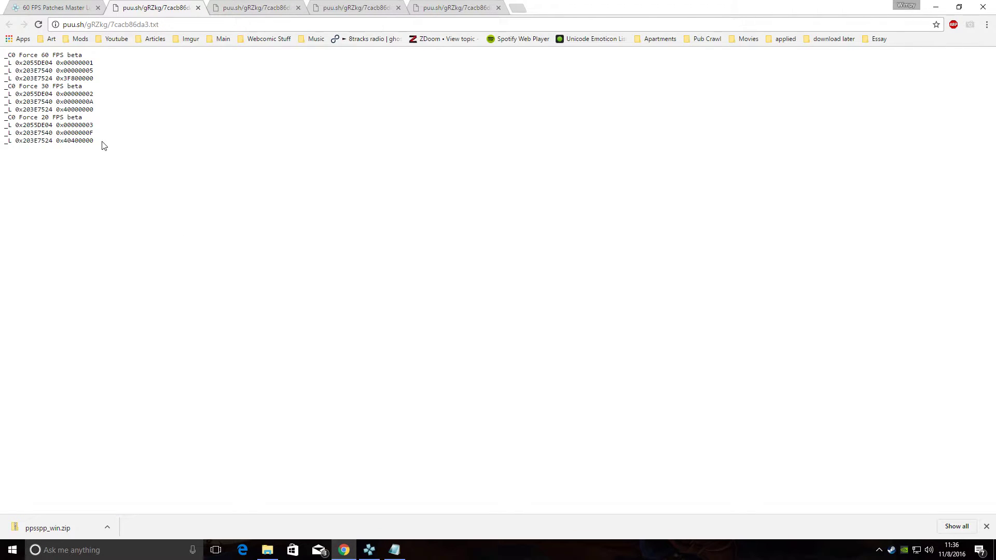
# Copy all the Force 60, 30 and 20 FPS beta code lines into the empty ULUS10509 cheat file.
pyautogui.moveTo(102, 145); pyautogui.dragTo(1, 56)
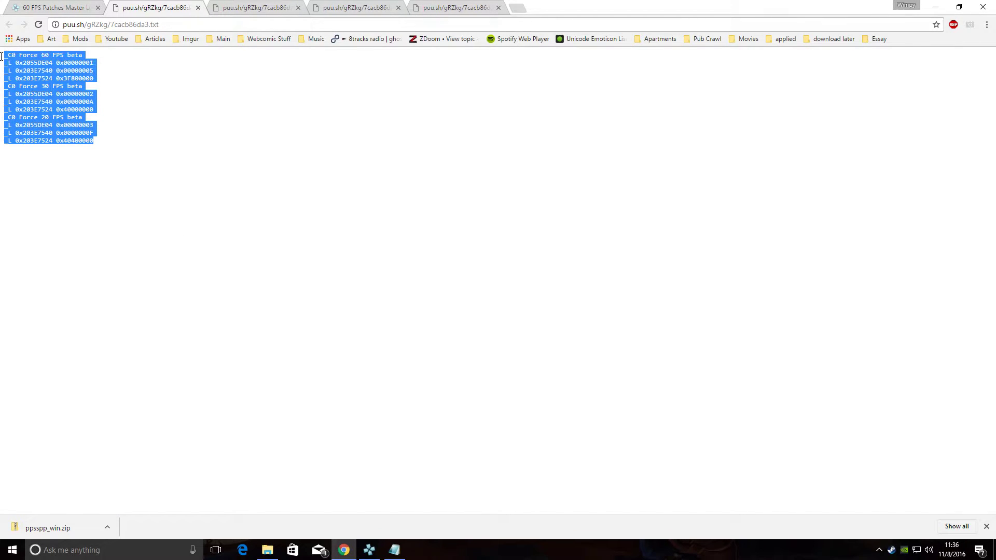
pyautogui.rightClick(35, 56)
pyautogui.click(46, 66)
pyautogui.click(394, 550)
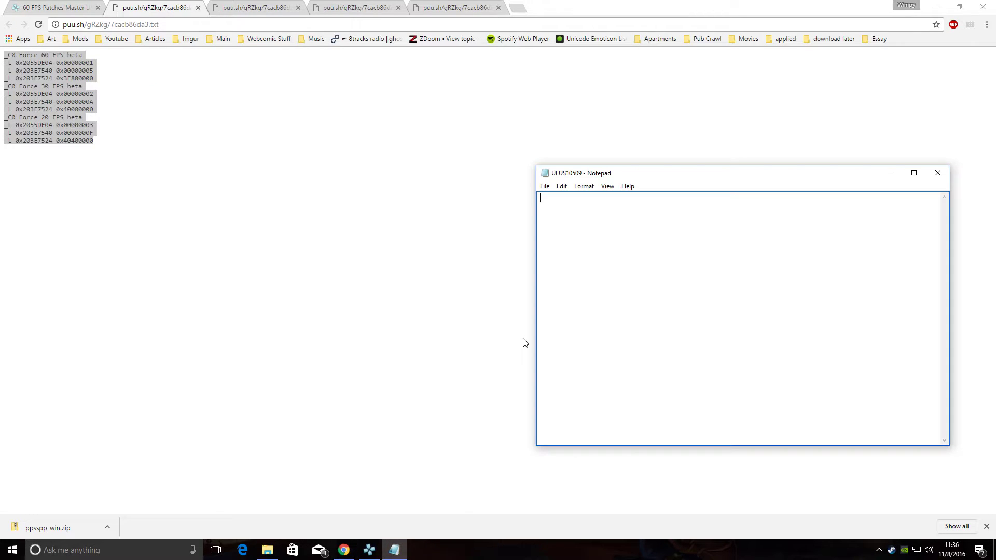
pyautogui.hotkey('ctrl', 'v')
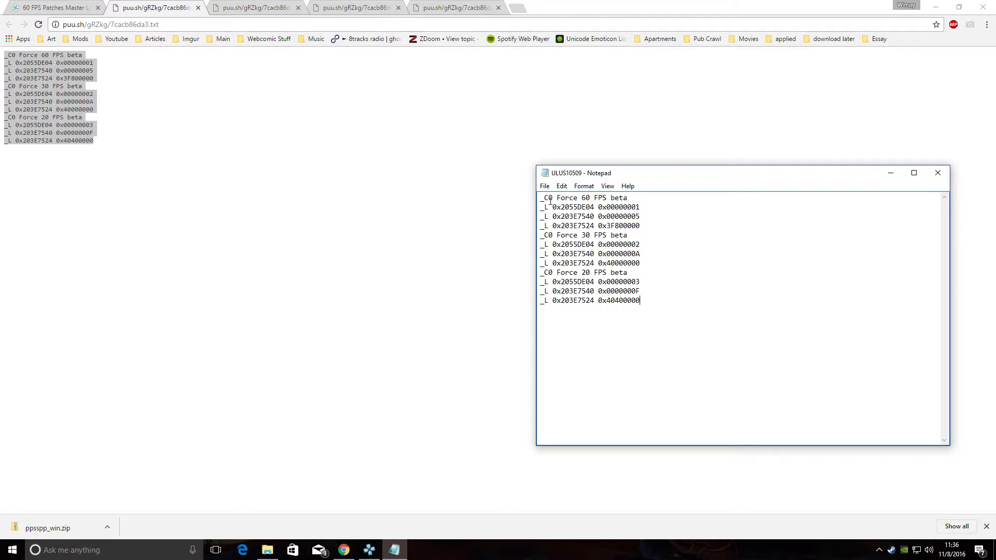
# Save and close the ULUS10509 cheat file, and minimize the browser.
pyautogui.click(545, 186)
pyautogui.click(484, 220)
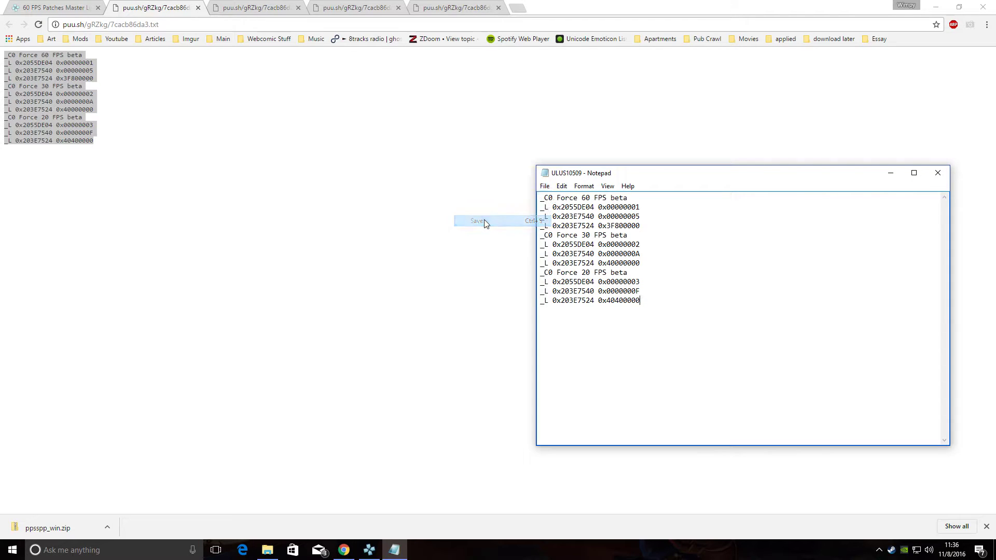
pyautogui.click(938, 173)
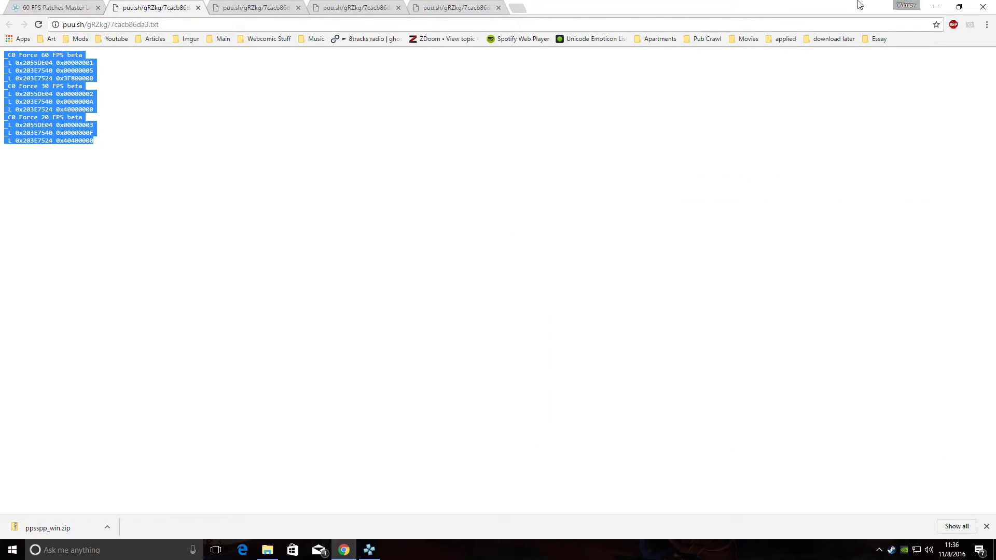
pyautogui.click(935, 7)
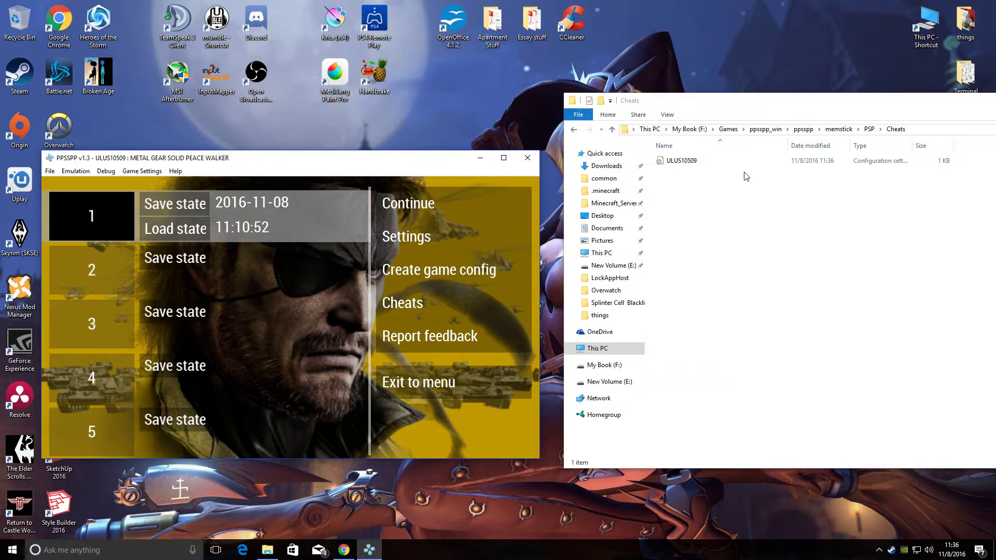
# Open the game's cheats list and try toggling all cheats on and off.
pyautogui.click(415, 303)
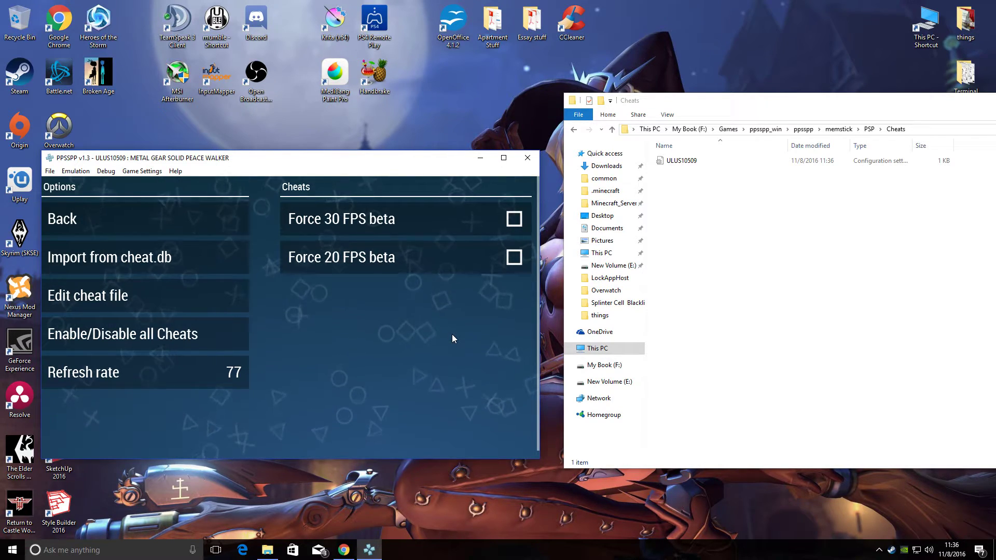
pyautogui.click(168, 337)
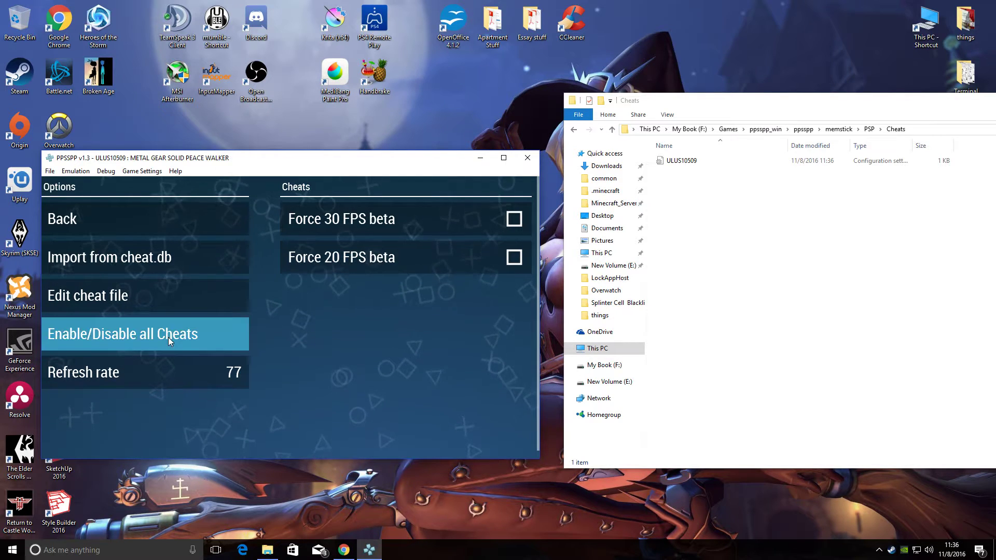
pyautogui.click(169, 335)
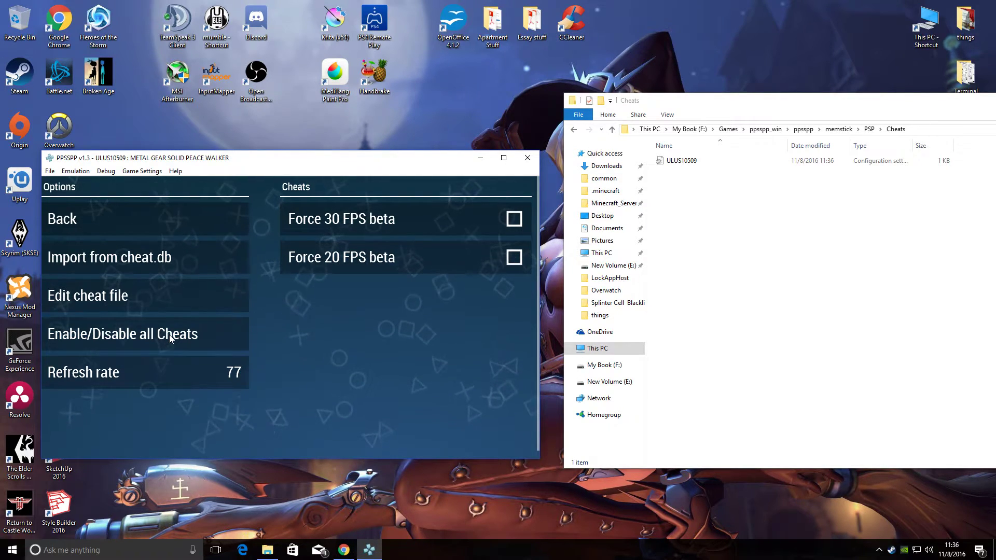
# Replace the whole contents of the cheat file with the copied 60, 30 and 20 FPS codes, and save and close it.
pyautogui.click(137, 299)
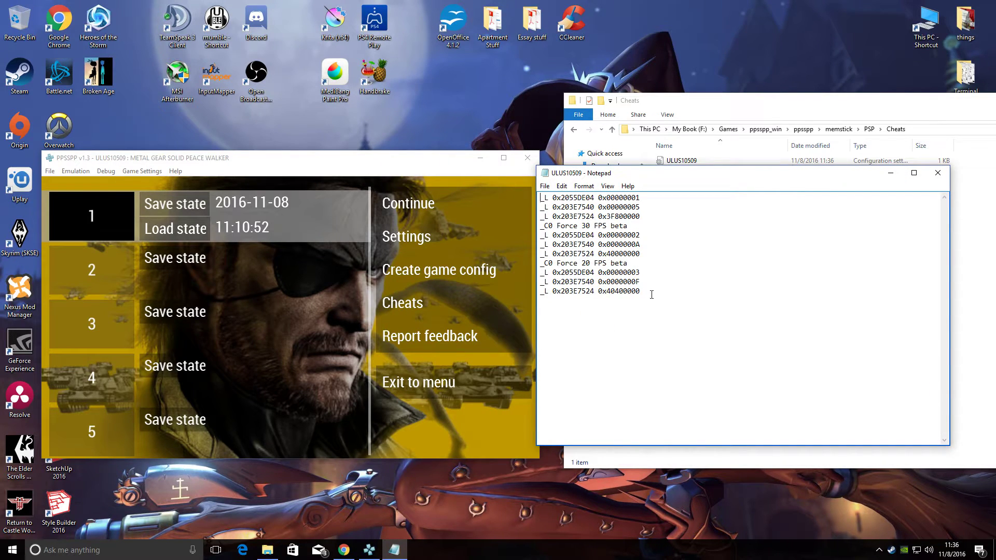
pyautogui.moveTo(652, 295); pyautogui.dragTo(442, 121)
pyautogui.hotkey('ctrl', 'v')
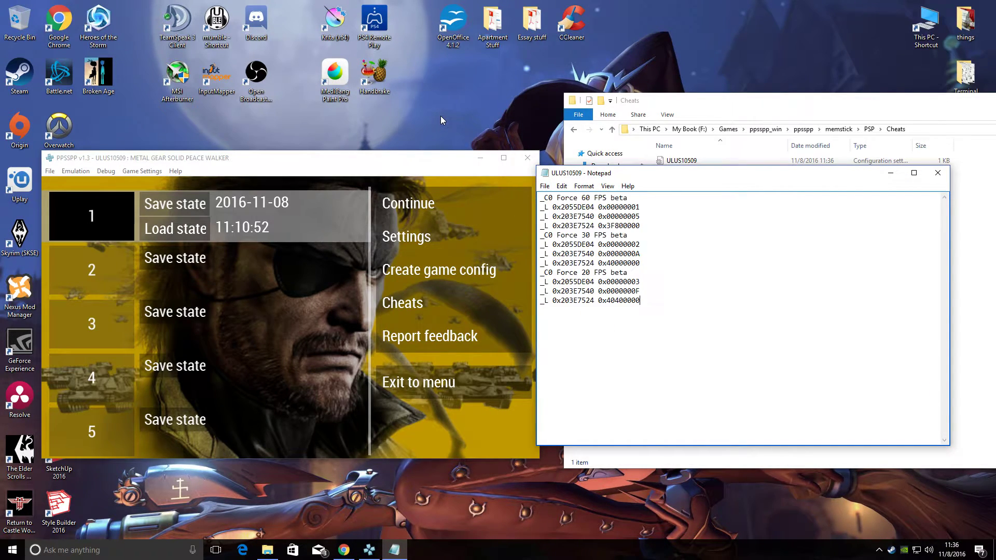
pyautogui.click(544, 186)
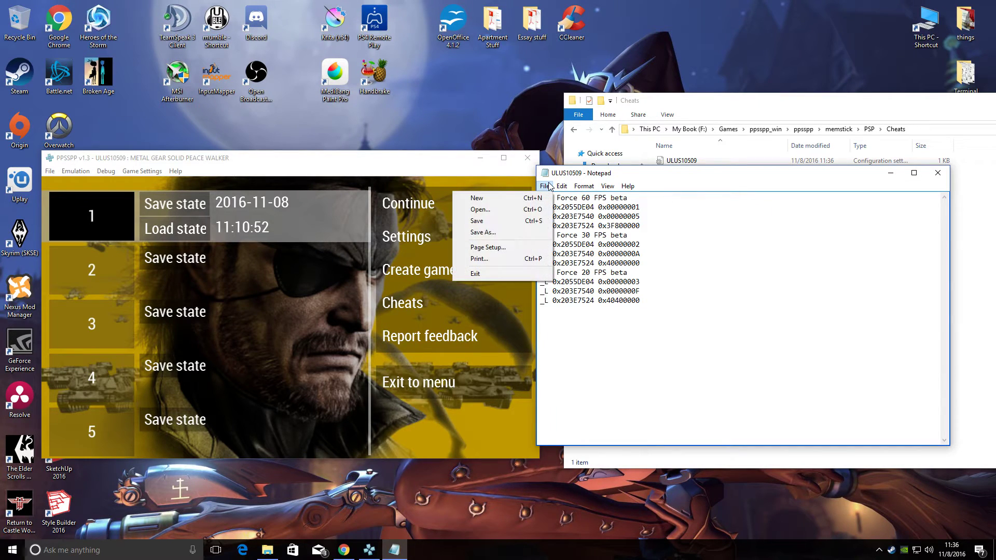
pyautogui.click(491, 223)
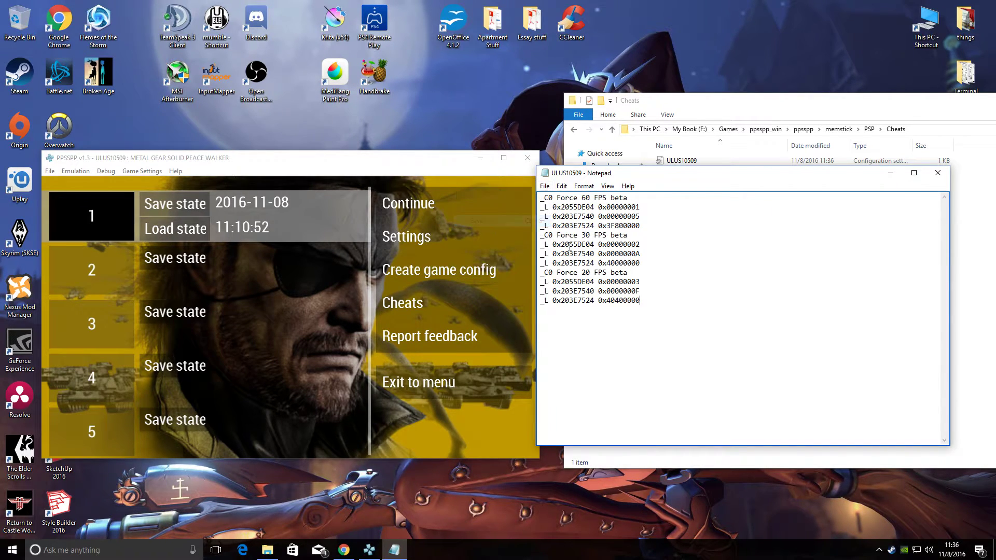
pyautogui.click(938, 173)
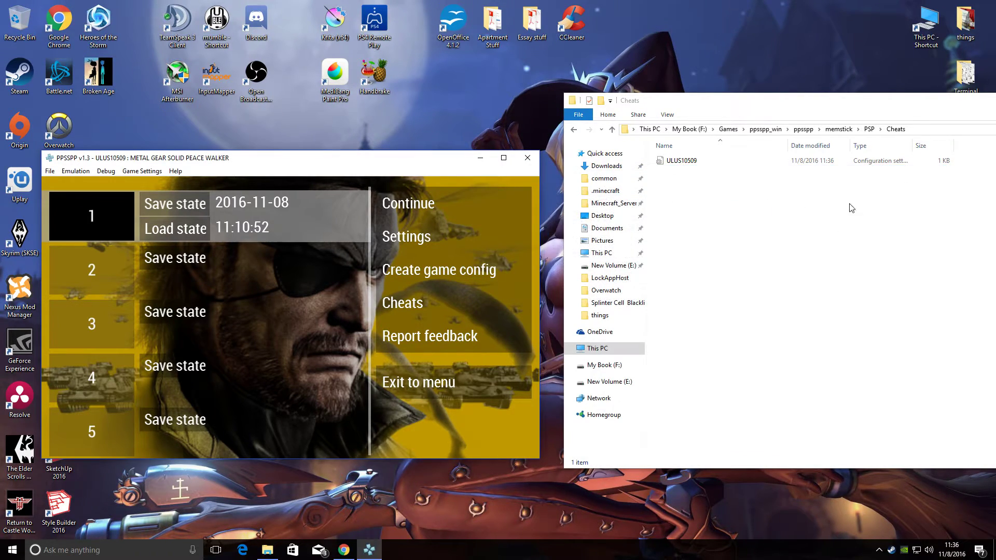
# Resume the game briefly, pause it again, and reopen its cheats list.
pyautogui.click(403, 204)
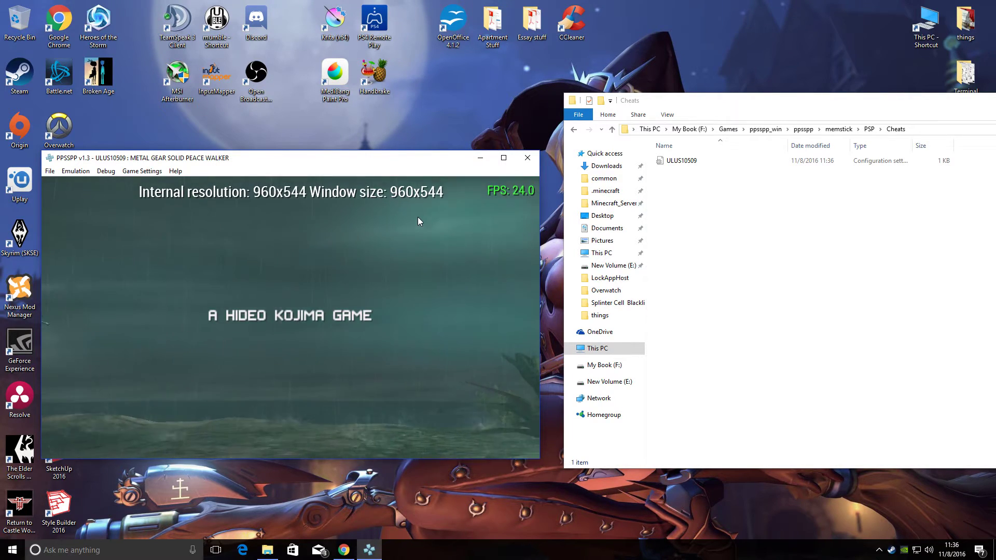
pyautogui.press('Escape')
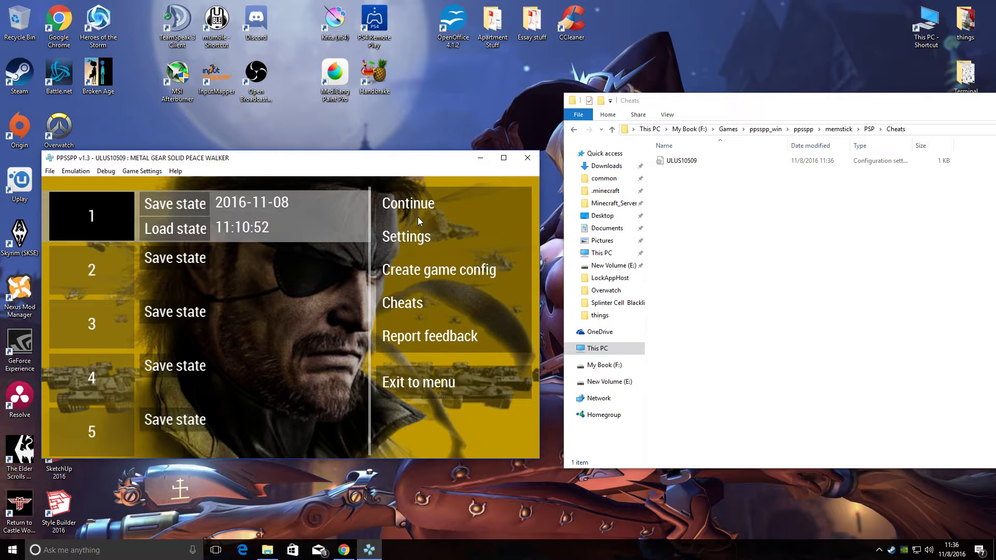
pyautogui.click(405, 301)
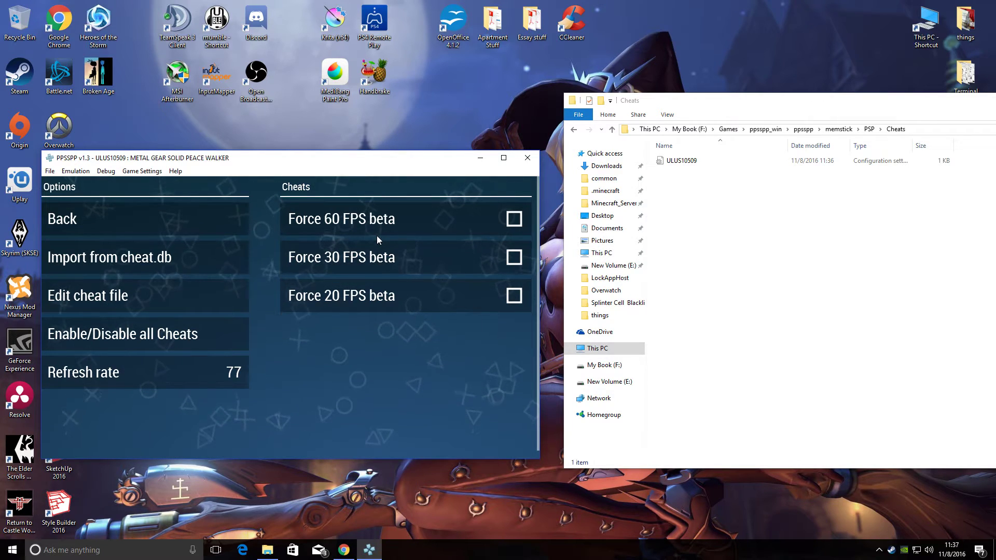
# Enable the Force 60 FPS beta cheat and resume the game.
pyautogui.click(503, 220)
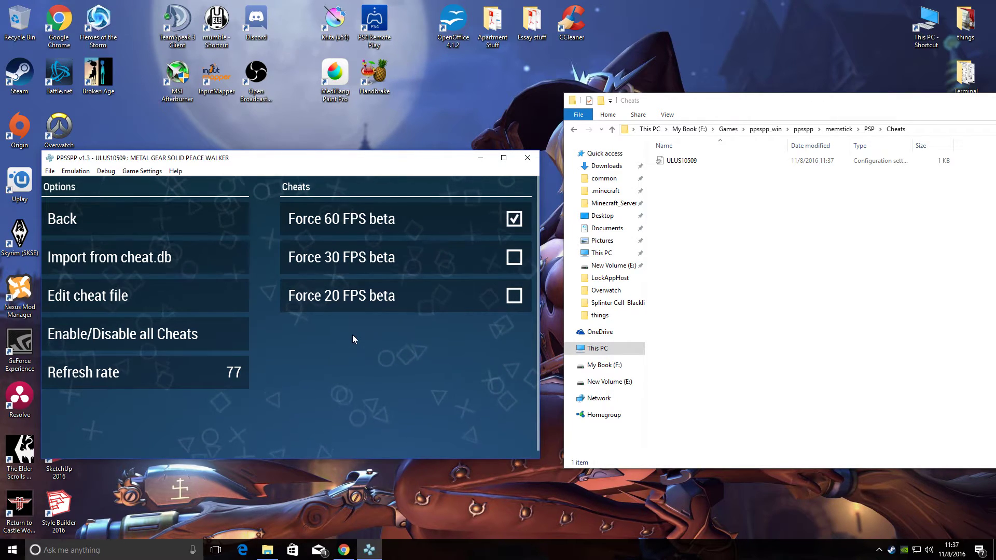
pyautogui.press('Escape')
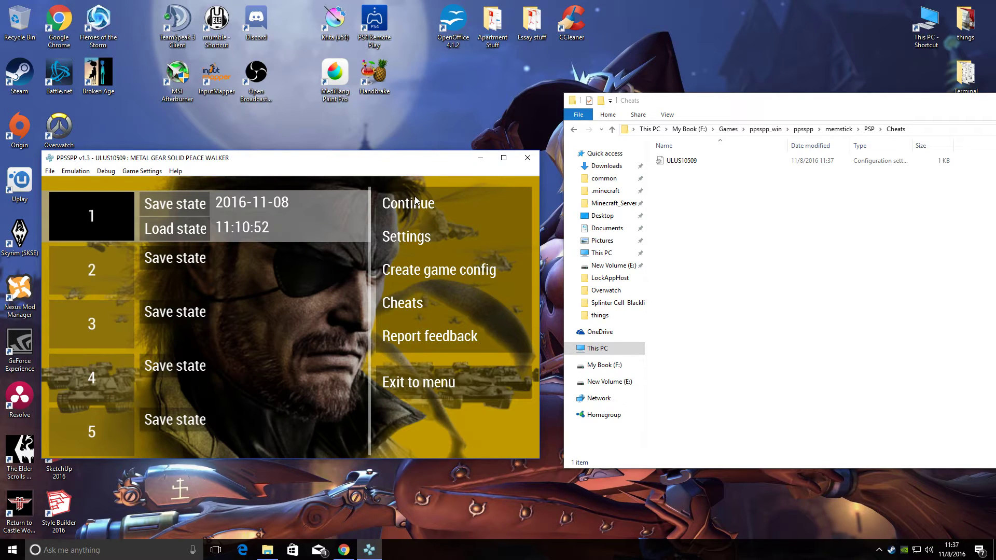
pyautogui.click(415, 203)
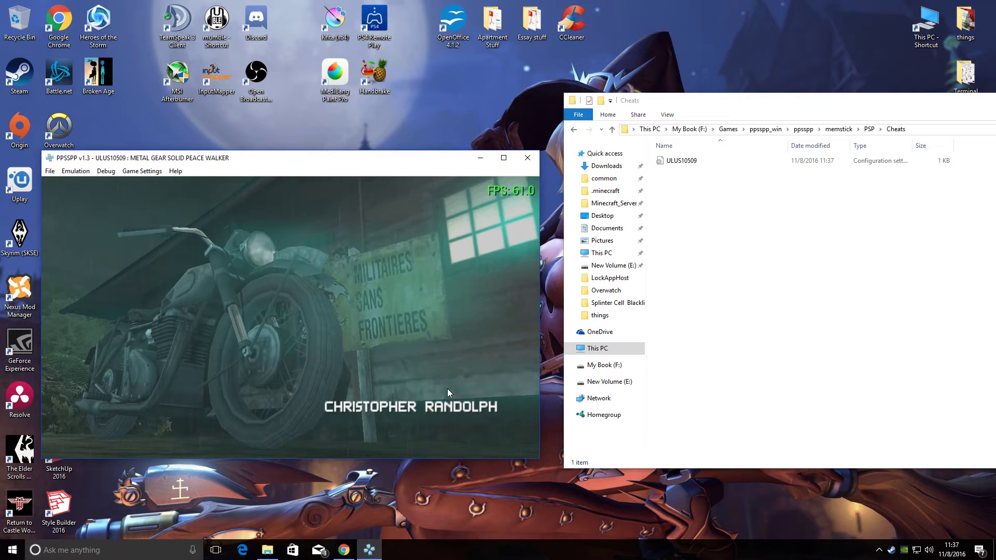
# Pause the game and switch the active cheat from Force 60 FPS beta to Force 30 FPS beta.
pyautogui.press('Escape')
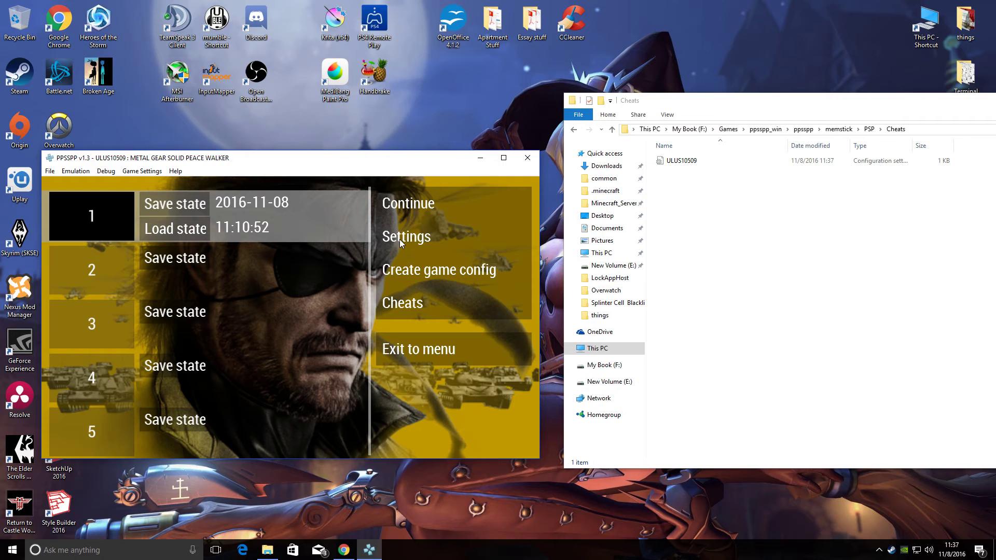
pyautogui.click(407, 303)
pyautogui.click(506, 259)
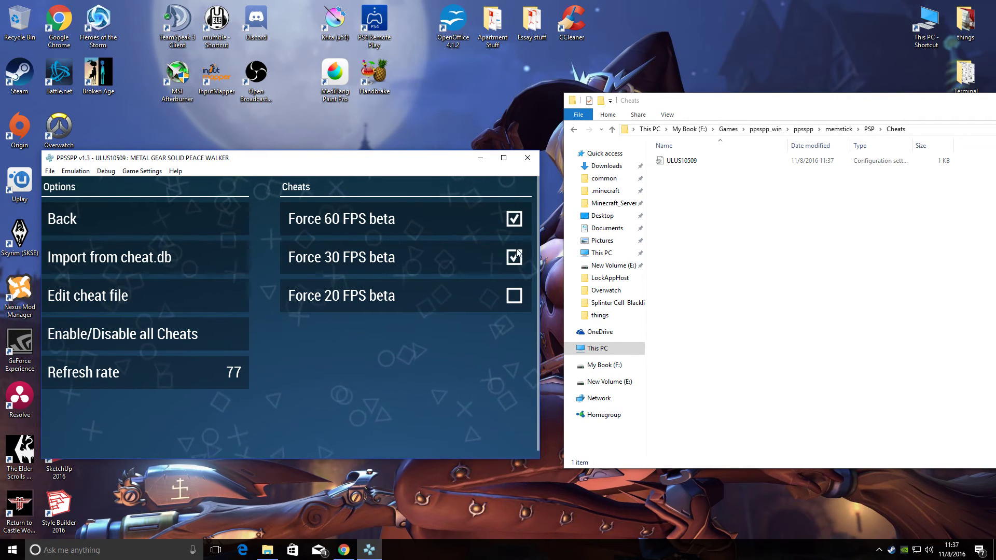
pyautogui.click(518, 219)
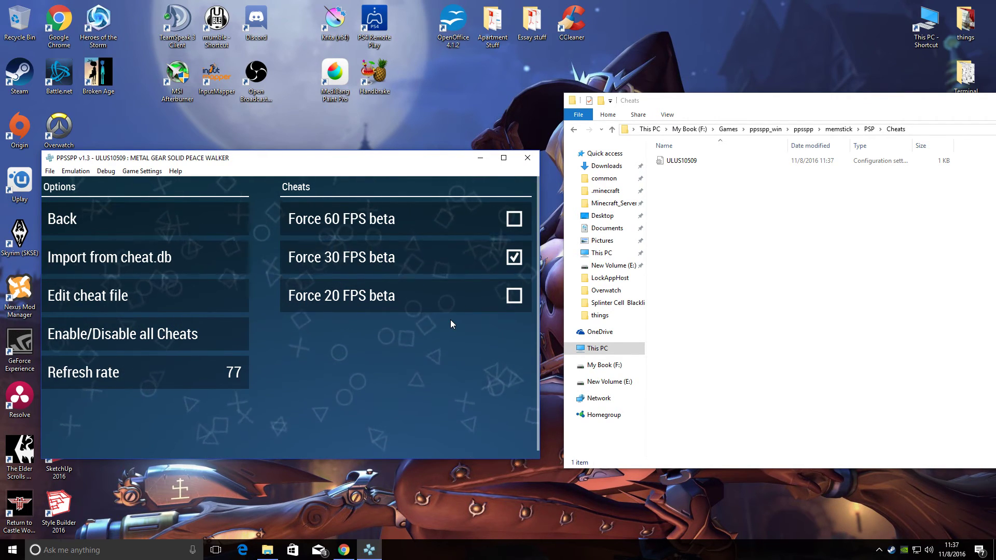